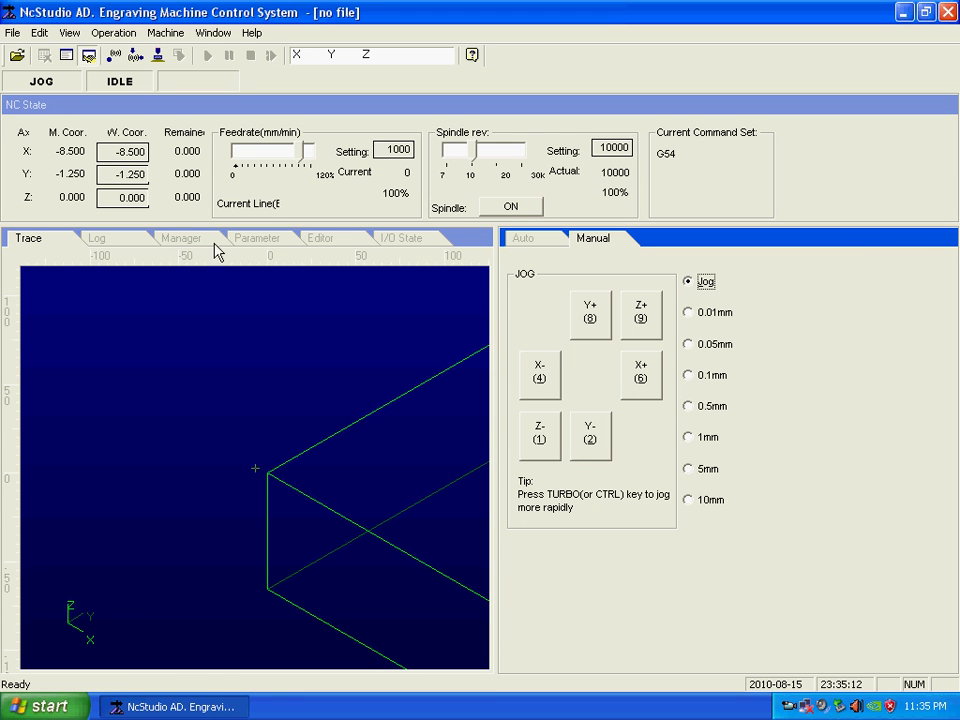
# Step: Open the Parameter page and scroll down the Machining parameters list
pyautogui.click(274, 242)
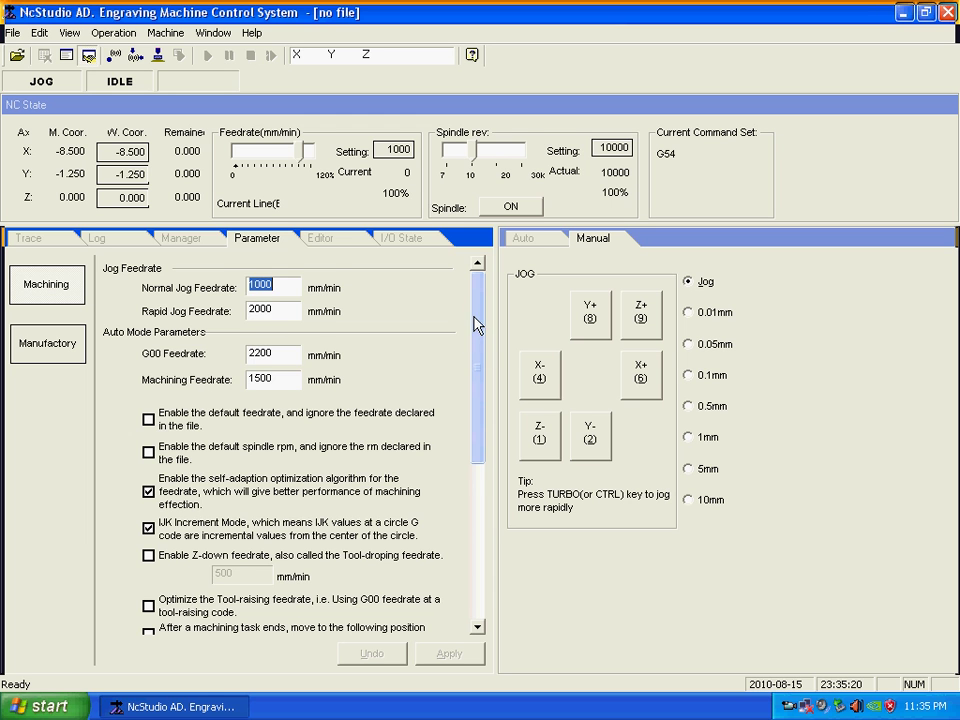
pyautogui.moveTo(476, 325); pyautogui.dragTo(476, 481)
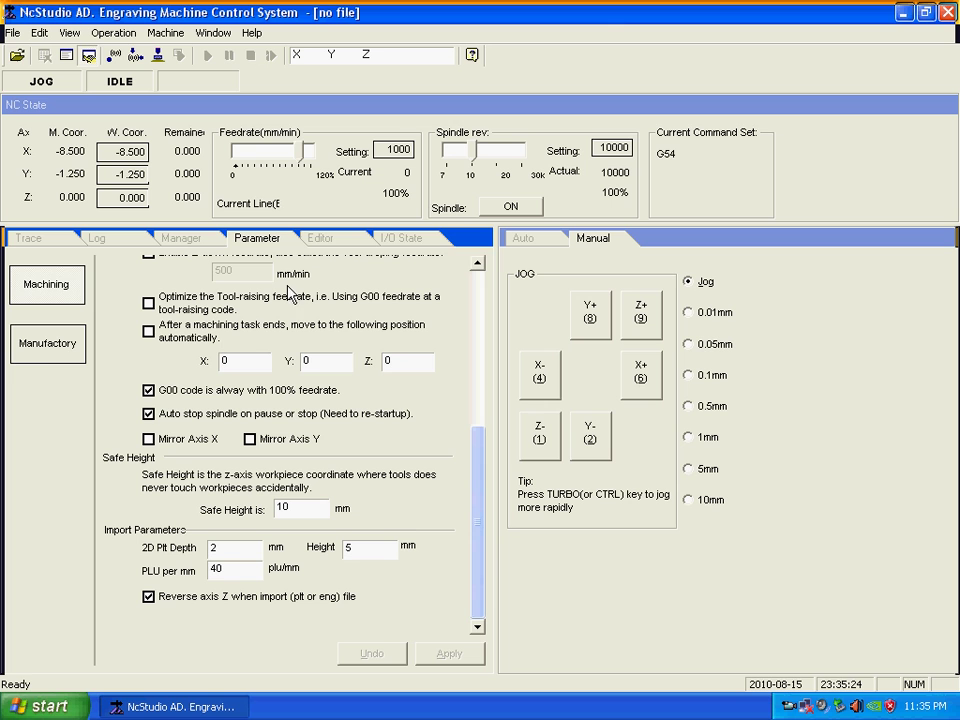
# Step: Unlock the Manufactory parameters with the password
pyautogui.click(55, 350)
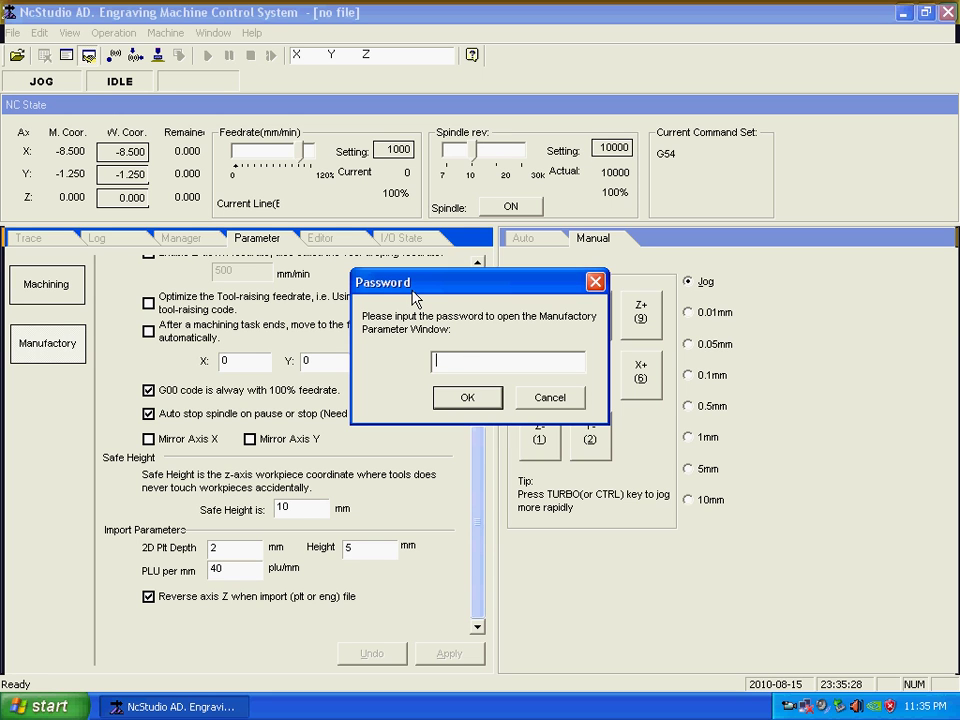
pyautogui.write('*')
pyautogui.press('Return')
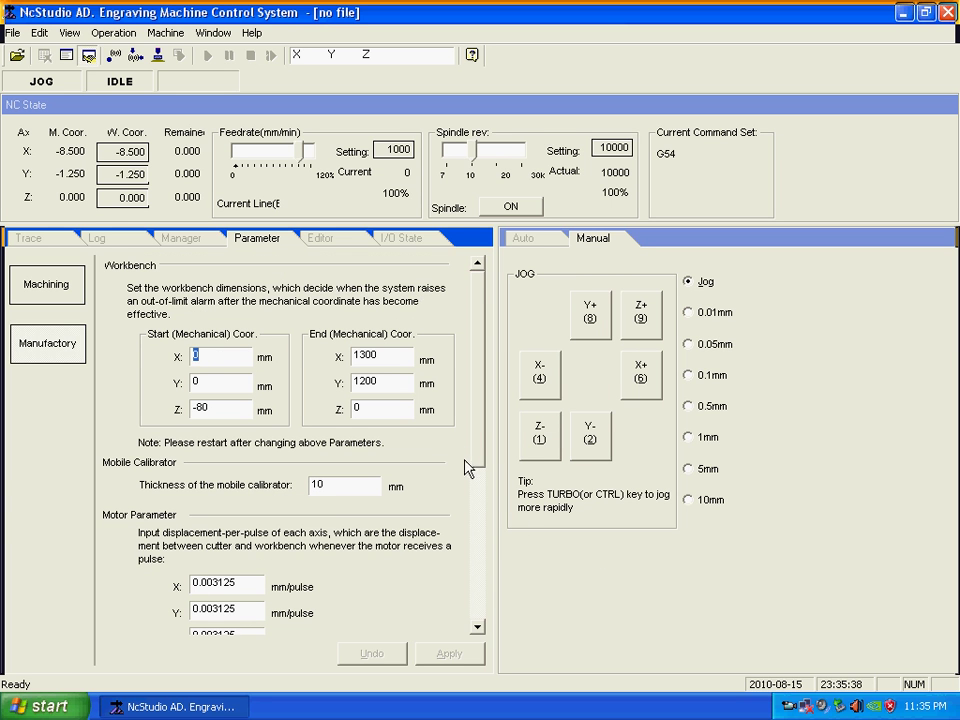
# Step: Scroll to Motor Parameter and select the X and Y pulse displacement values
pyautogui.moveTo(476, 448)
pyautogui.mouseDown()
pyautogui.moveTo(475, 540)
pyautogui.moveTo(462, 570)
pyautogui.mouseUp()
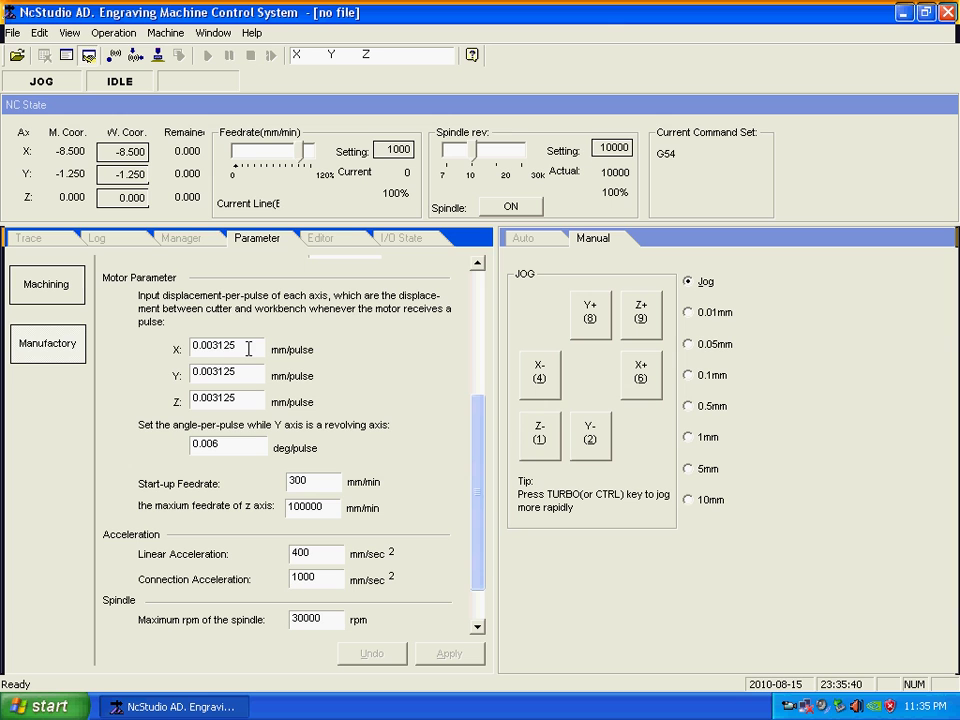
pyautogui.moveTo(248, 347); pyautogui.dragTo(174, 347)
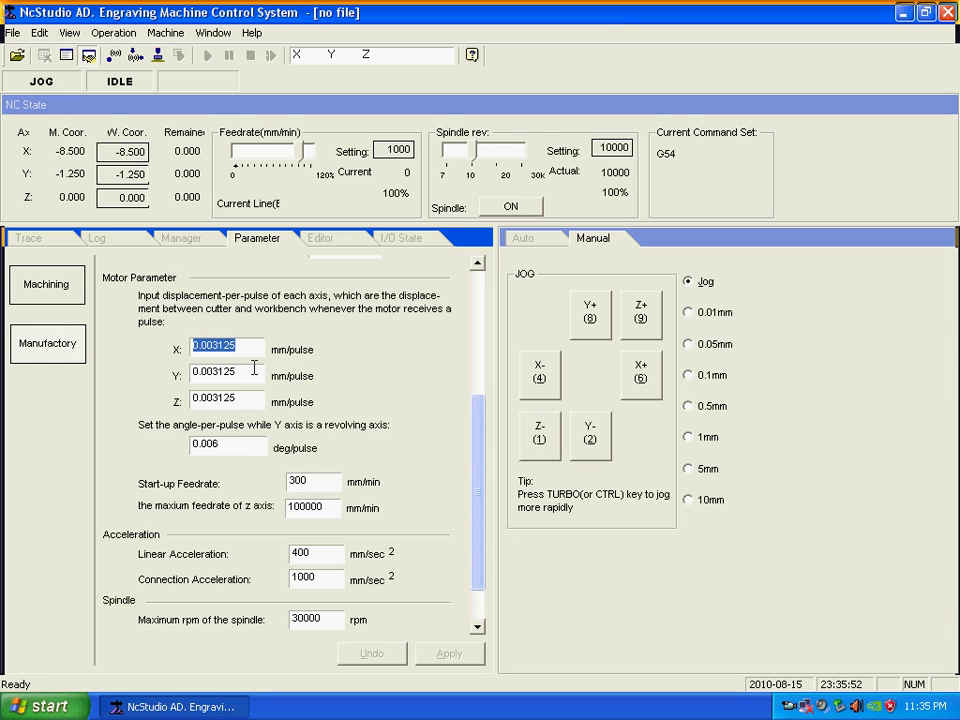
pyautogui.doubleClick(248, 369)
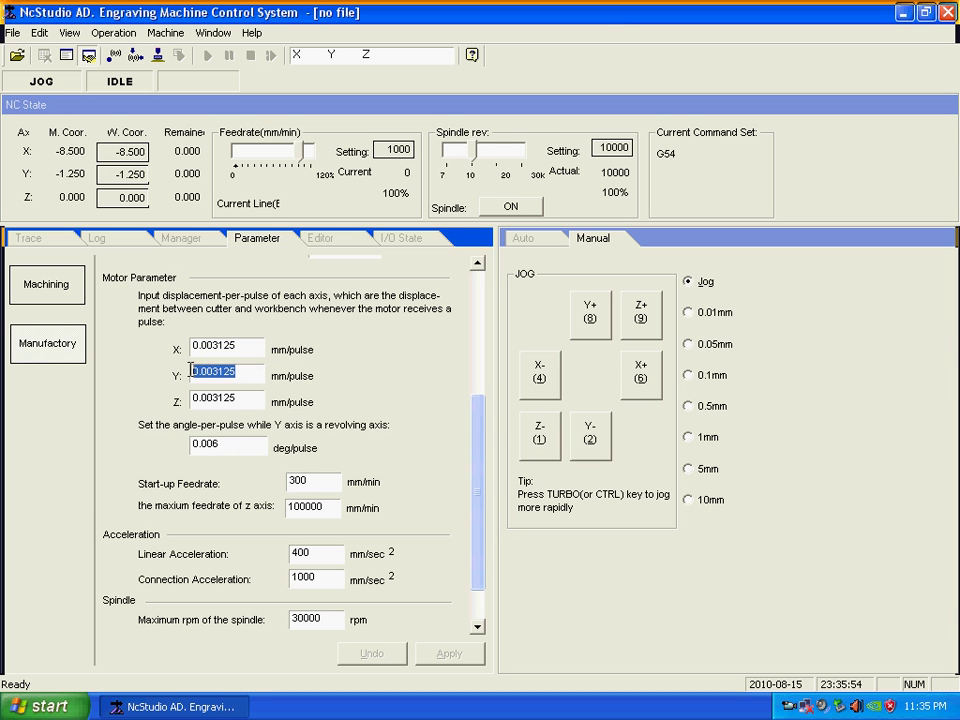
pyautogui.click(251, 347)
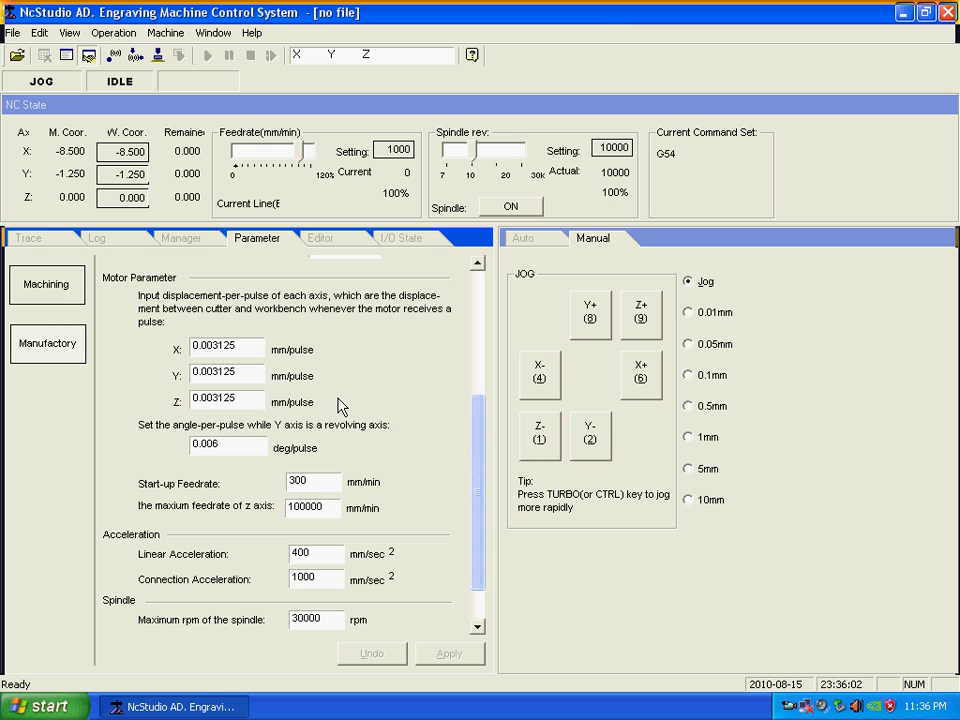
# Step: Apply spindle Maximum rpm 24000 and Startup/stop delay 1000 ms, then scroll back to the top
pyautogui.scroll(-1, 476, 457)
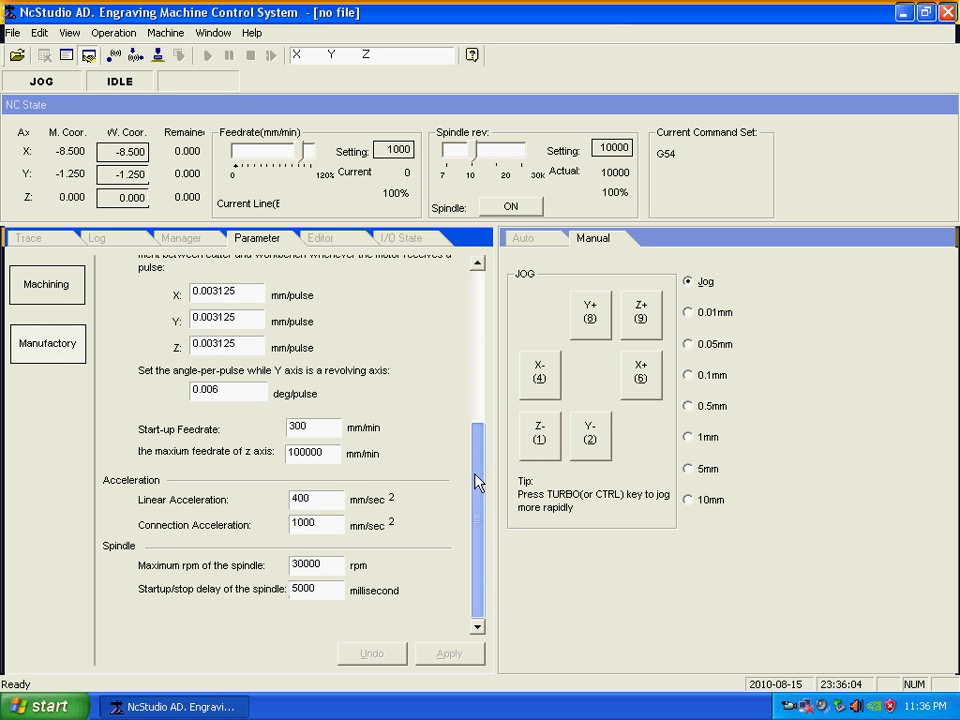
pyautogui.scroll(-1, 476, 470)
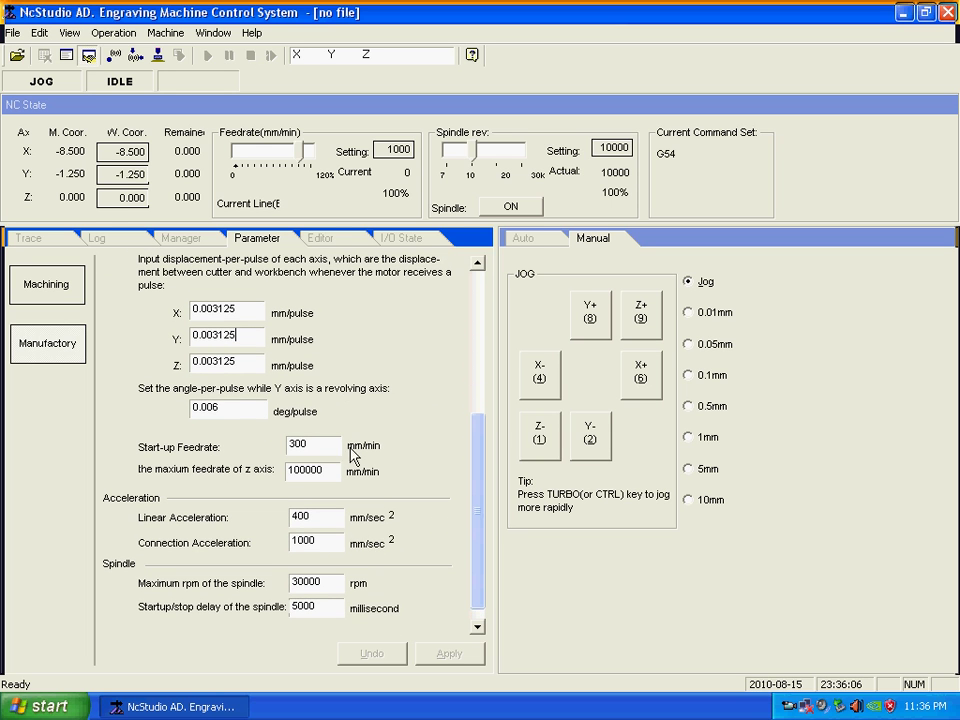
pyautogui.doubleClick(328, 583)
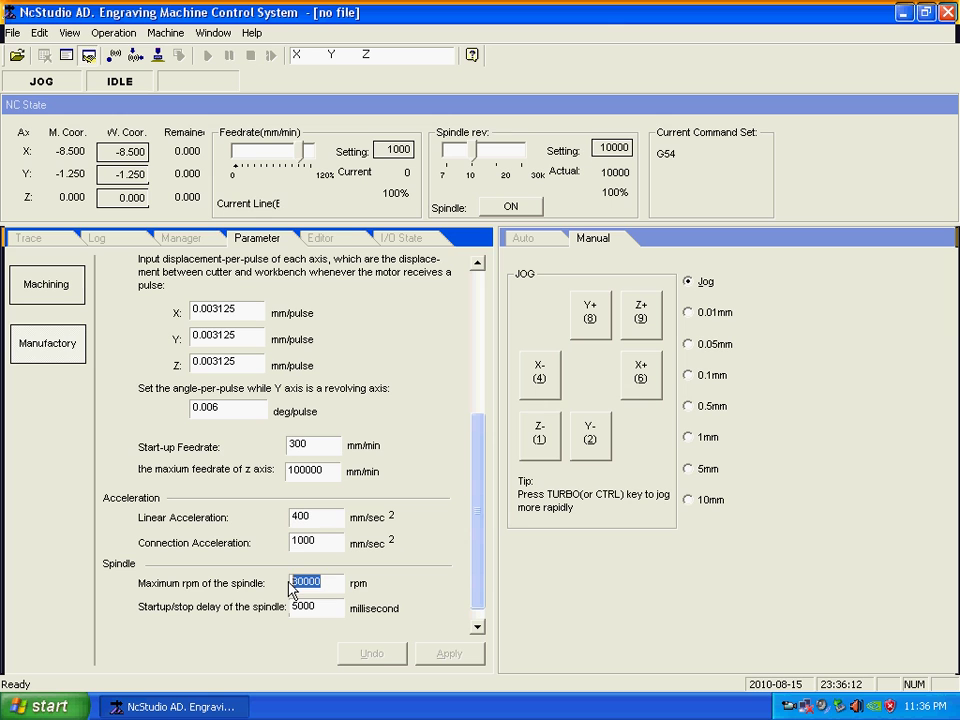
pyautogui.write('24')
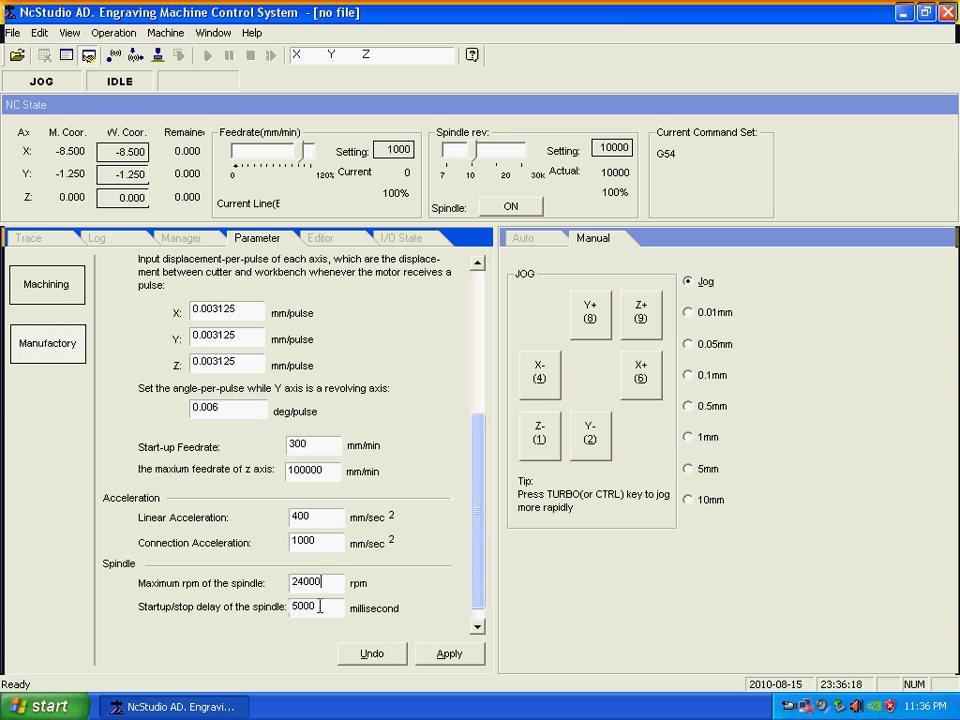
pyautogui.moveTo(320, 606); pyautogui.dragTo(274, 606)
pyautogui.write('1')
pyautogui.click(446, 655)
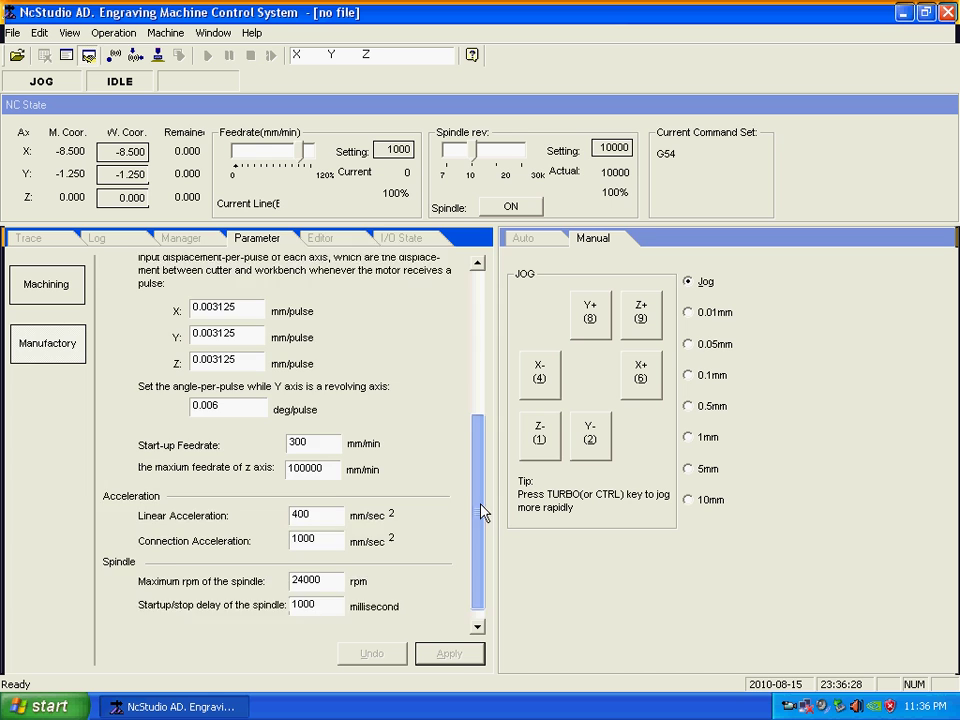
pyautogui.moveTo(478, 510); pyautogui.dragTo(468, 332)
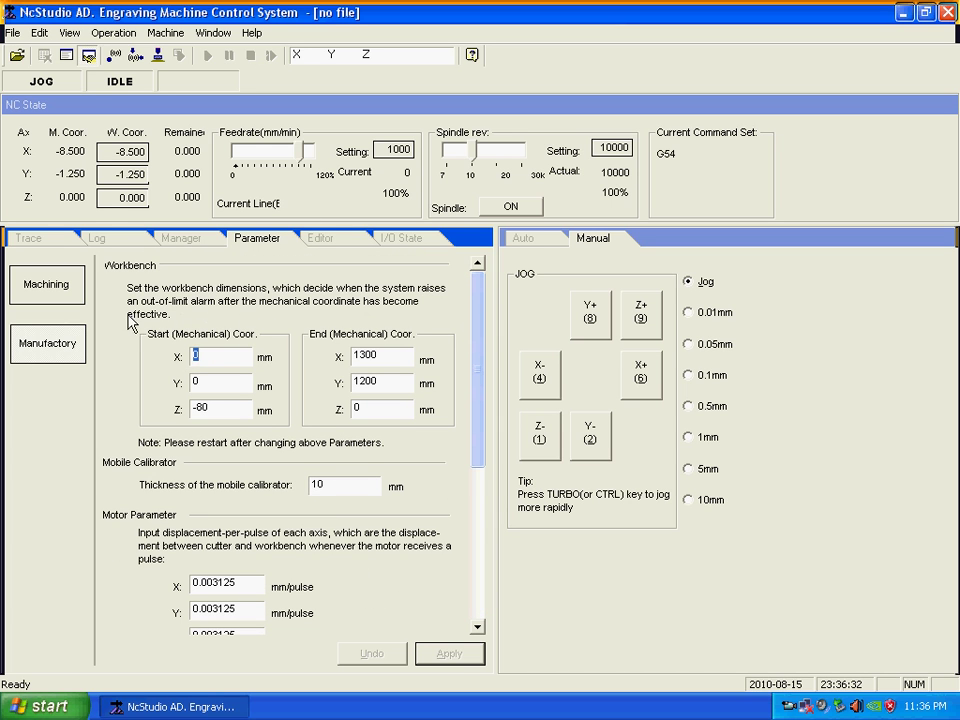
pyautogui.moveTo(476, 377); pyautogui.dragTo(470, 397)
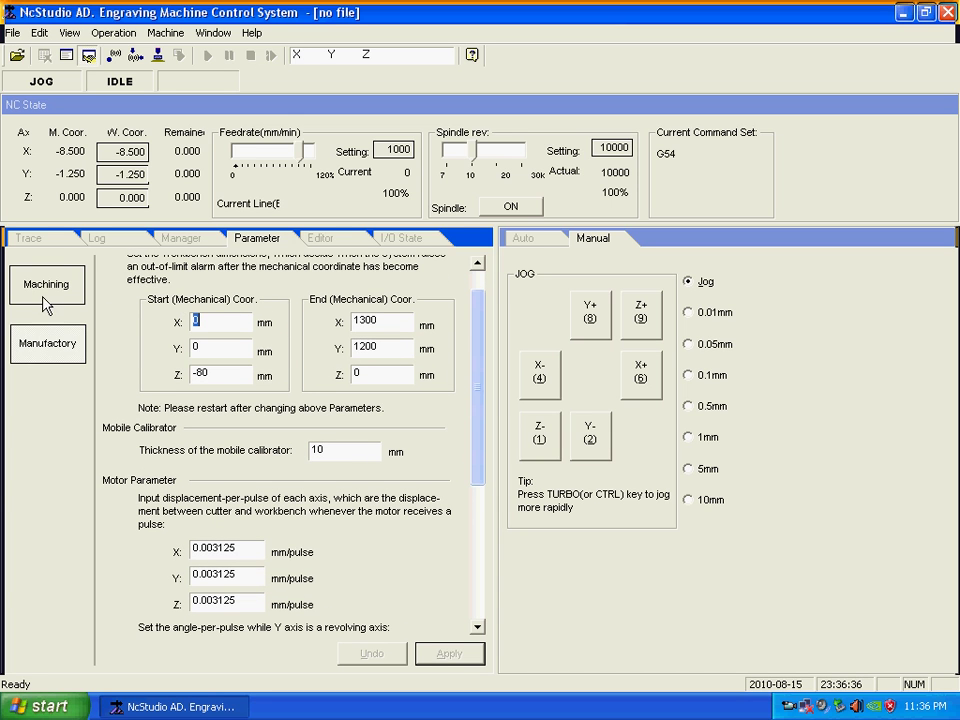
# Step: Run MDI commands moving X and then Y to zero
pyautogui.click(64, 250)
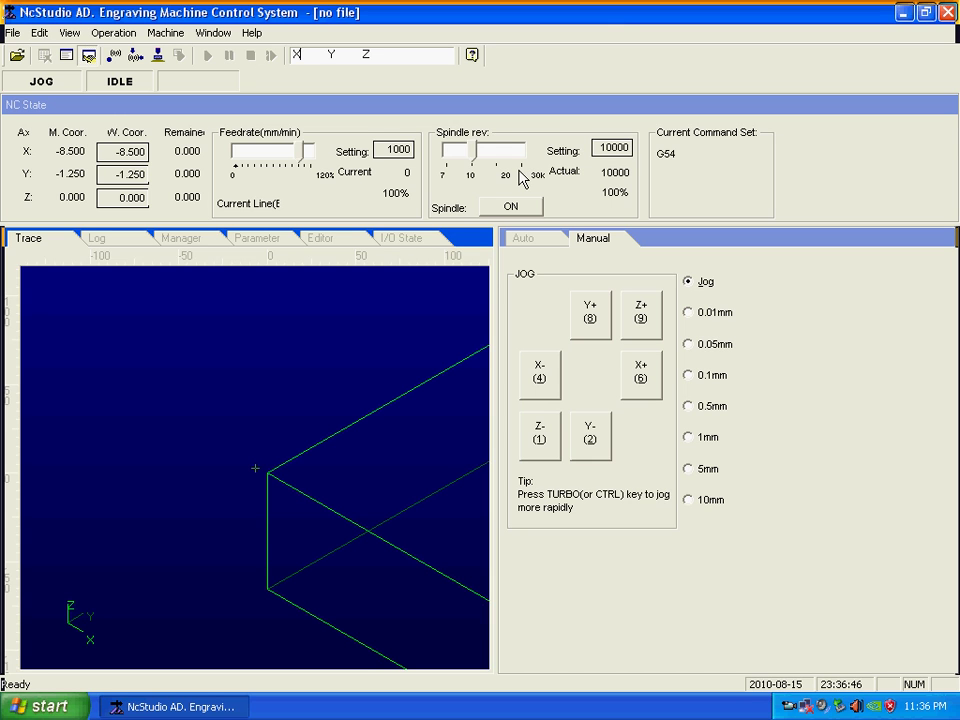
pyautogui.write('0')
pyautogui.press('Return')
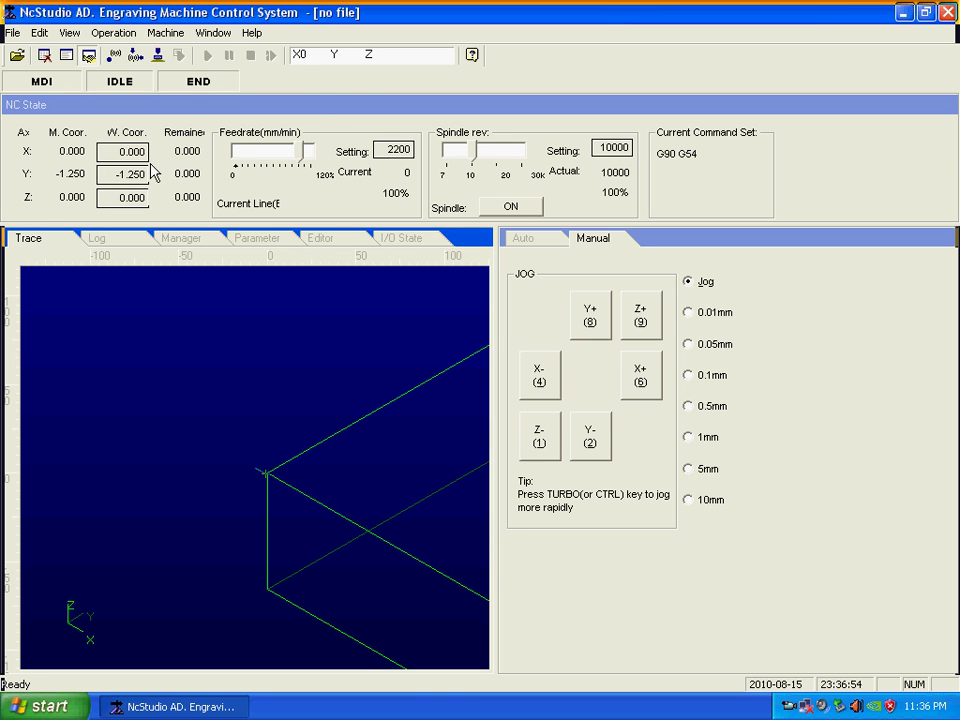
pyautogui.write('0')
pyautogui.press('Return')
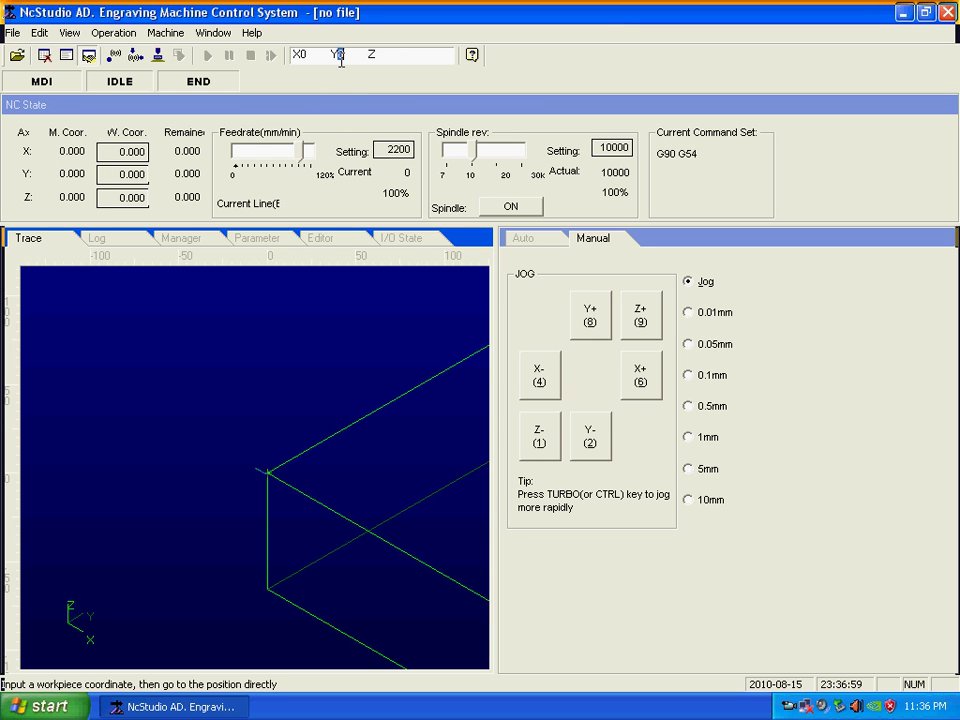
# Step: Run the MDI move to X0 Y50 and lower the feedrate override
pyautogui.press('BackSpace')
pyautogui.write('5')
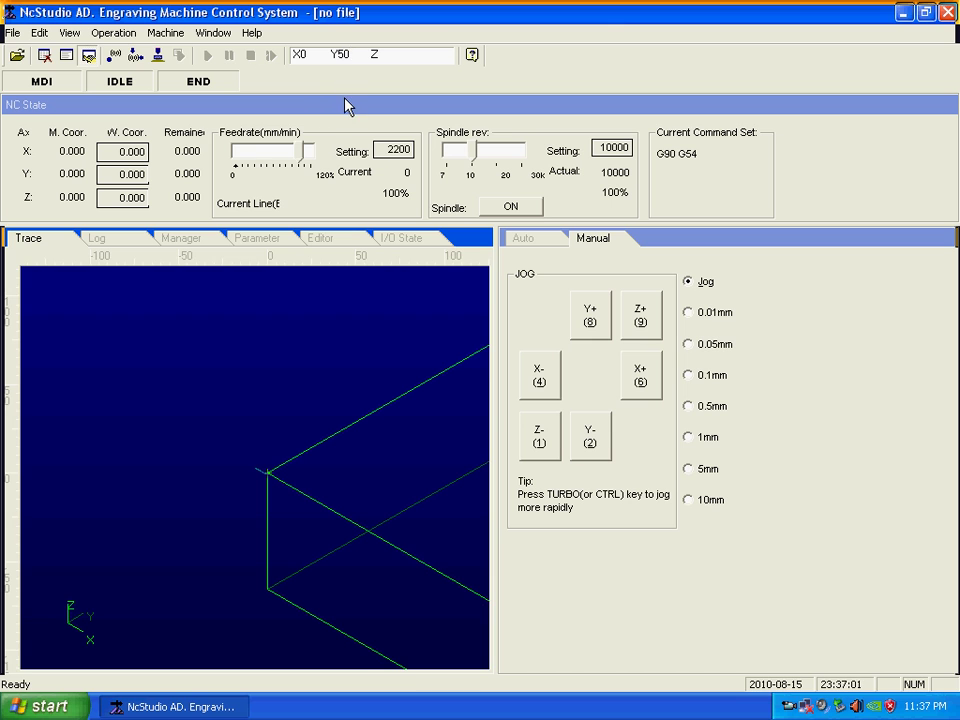
pyautogui.press('Return')
pyautogui.moveTo(300, 152); pyautogui.dragTo(268, 155)
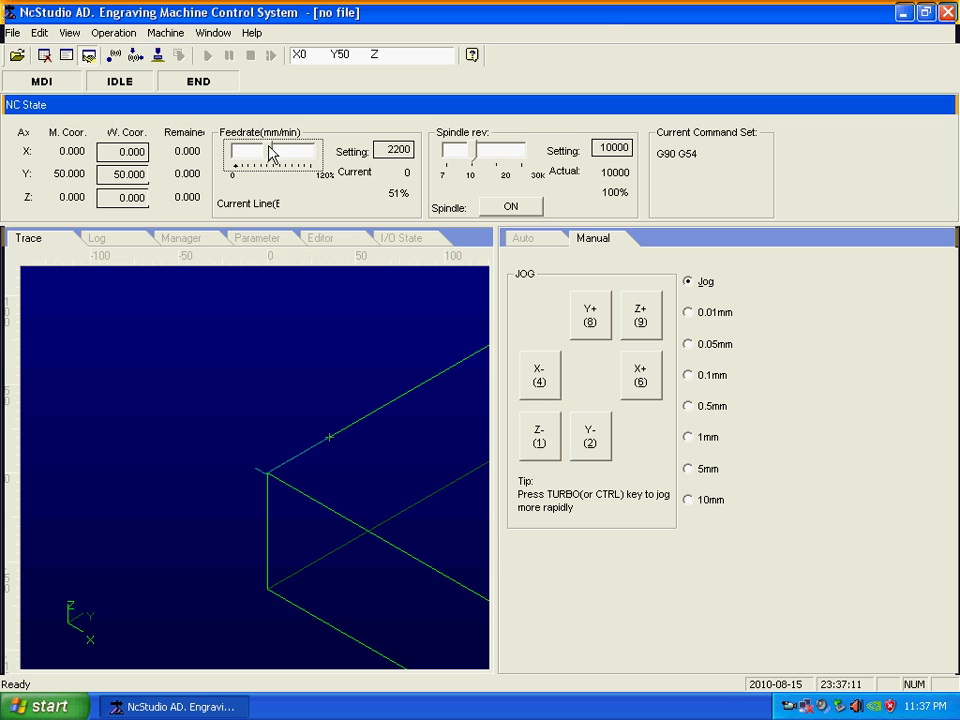
# Step: Set the spindle speed to 500 rpm, then to 24000 rpm
pyautogui.click(481, 157)
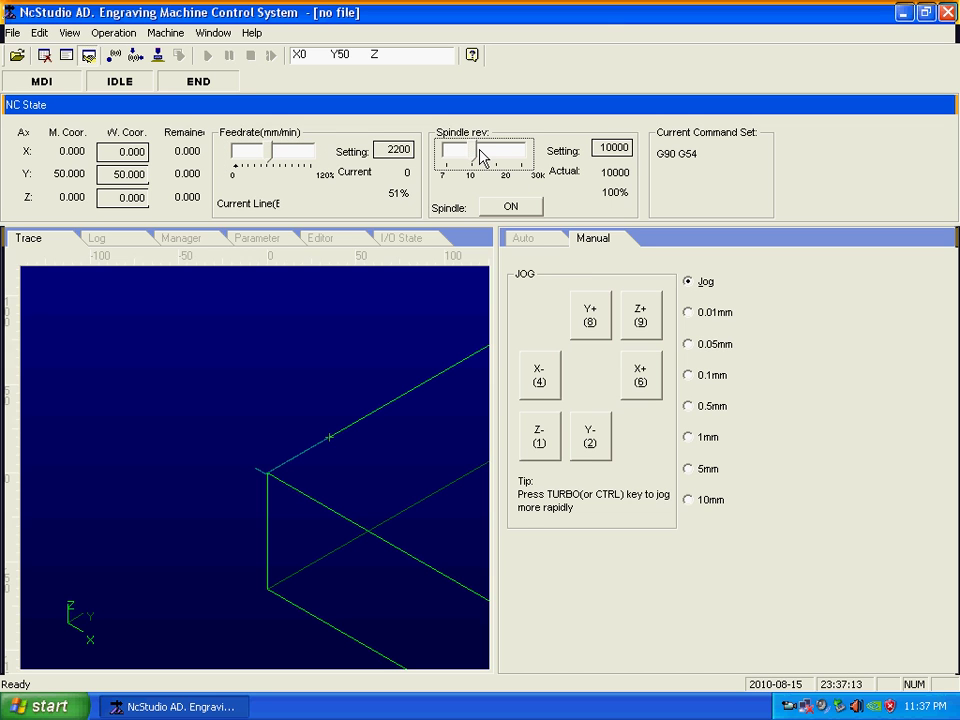
pyautogui.click(513, 212)
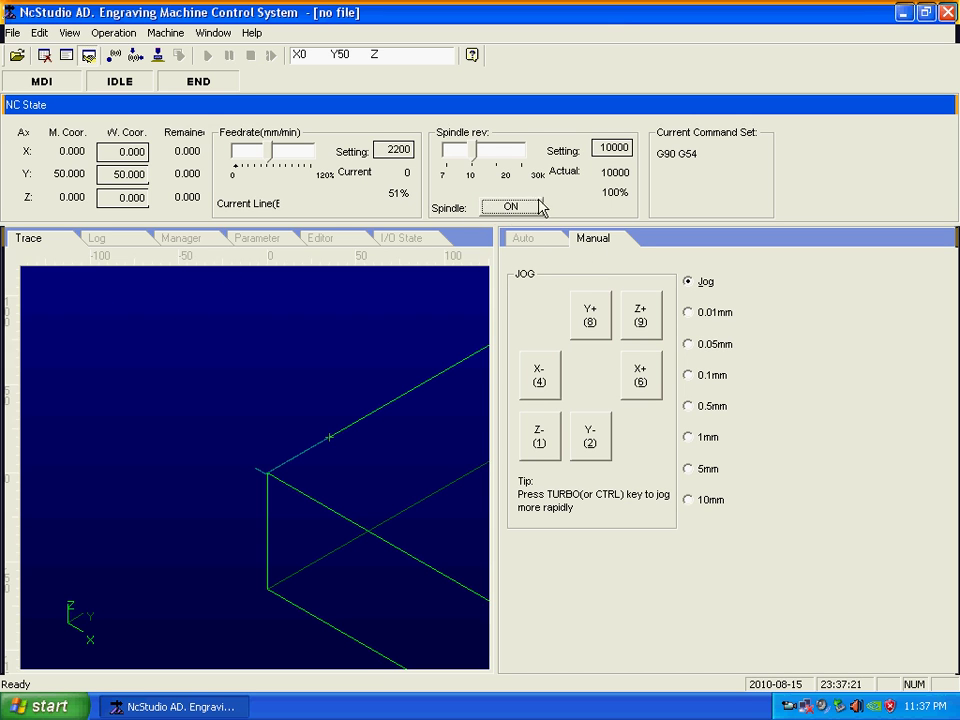
pyautogui.click(612, 150)
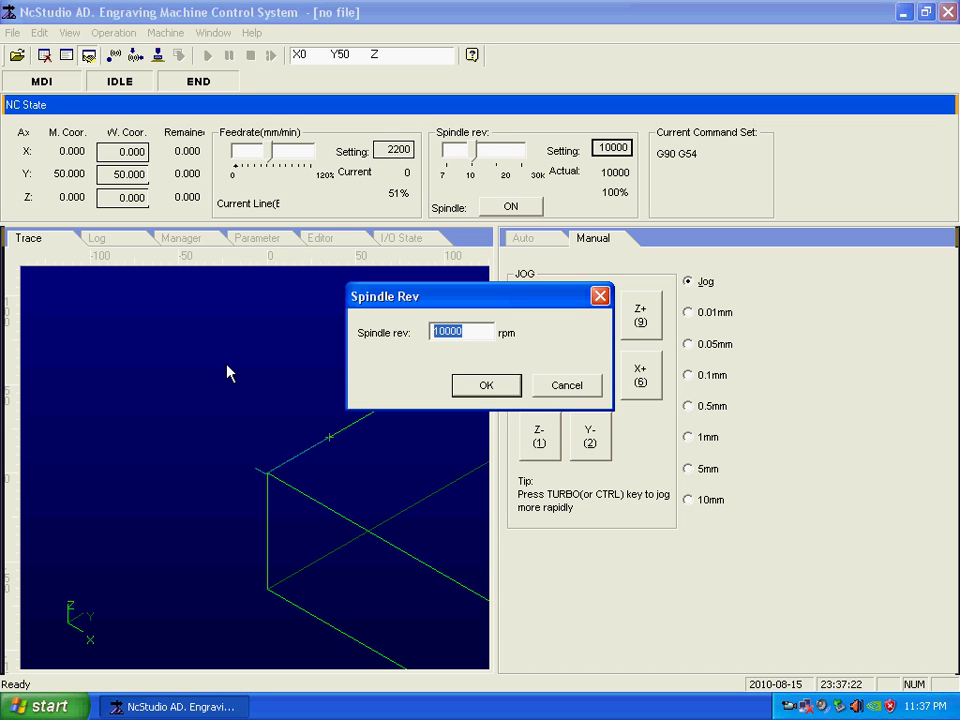
pyautogui.write('500')
pyautogui.click(484, 386)
pyautogui.doubleClick(615, 150)
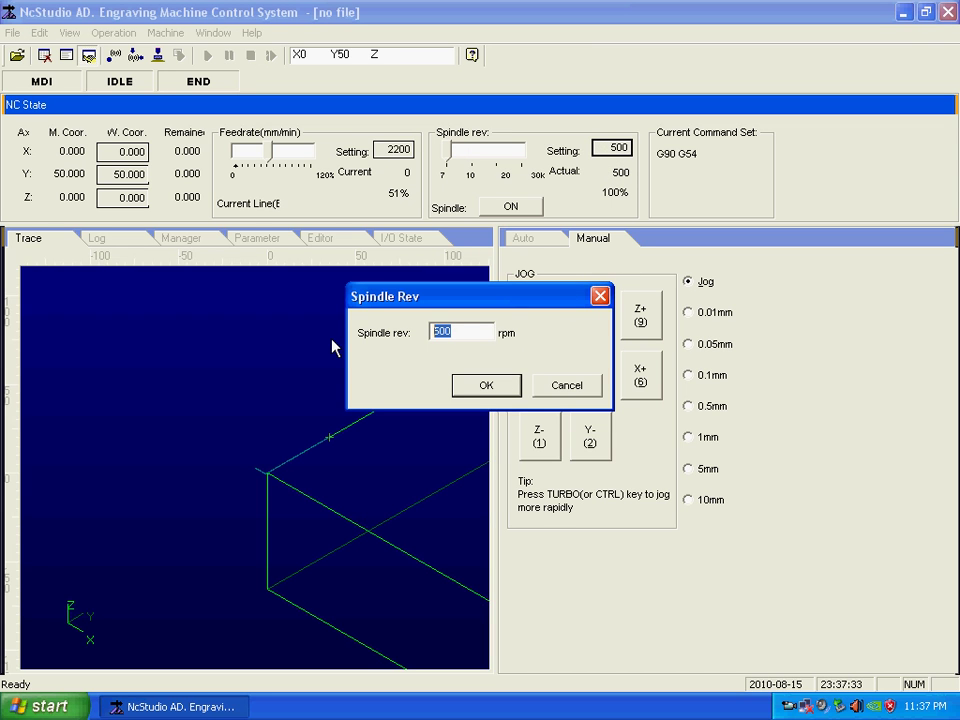
pyautogui.write('240')
pyautogui.click(484, 382)
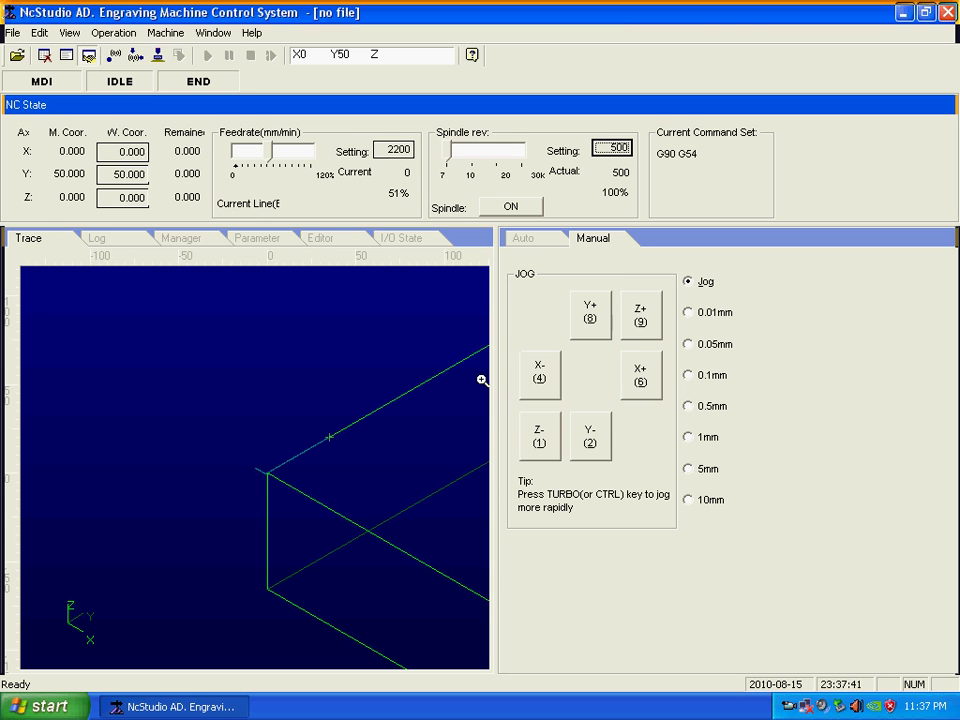
# Step: Set the spindle speed to 8000 rpm, then slide it up to 20000 rpm
pyautogui.doubleClick(606, 153)
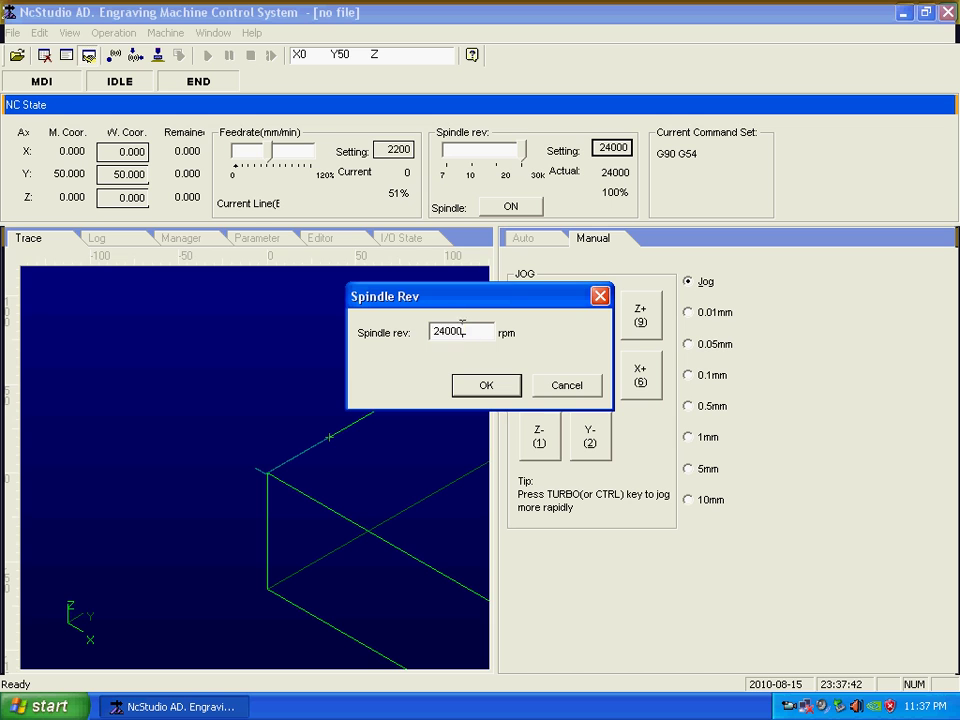
pyautogui.moveTo(466, 331); pyautogui.dragTo(324, 330)
pyautogui.write('800')
pyautogui.click(475, 383)
pyautogui.click(512, 207)
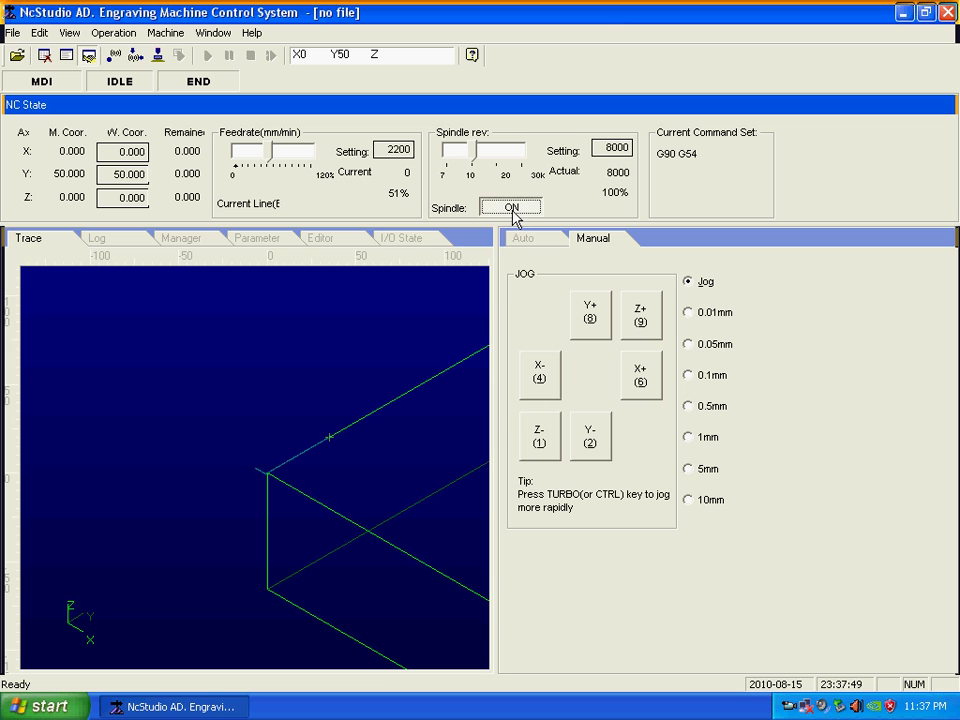
pyautogui.moveTo(466, 148)
pyautogui.mouseDown()
pyautogui.moveTo(490, 157)
pyautogui.moveTo(473, 160)
pyautogui.mouseUp()
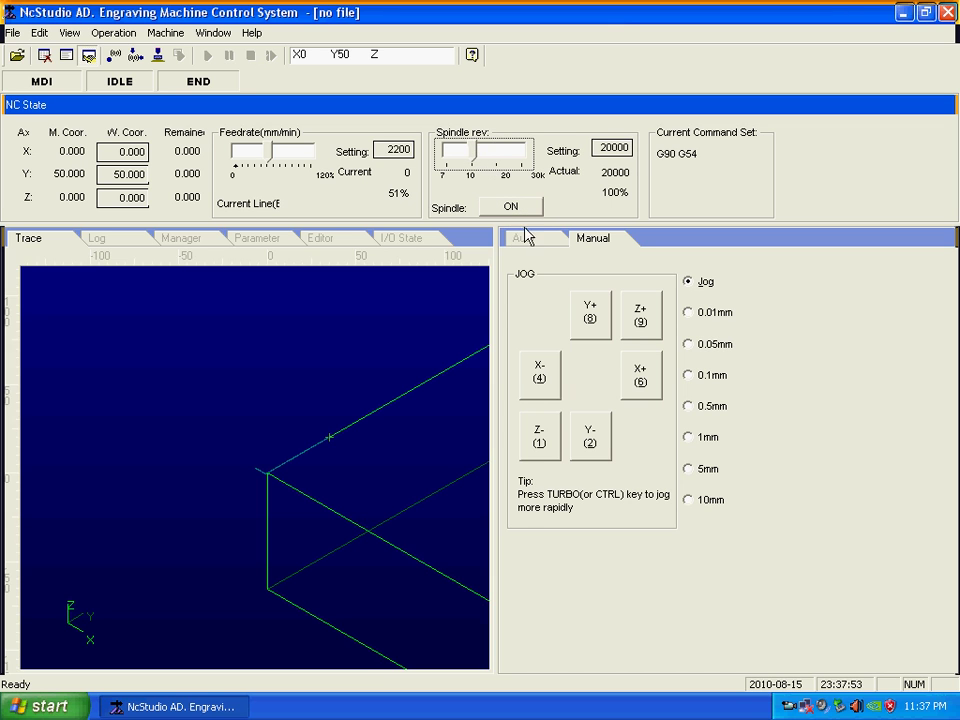
# Step: Reset the spindle to 10000 rpm and jog the machine X+, X-, Y+ and Y-
pyautogui.click(514, 209)
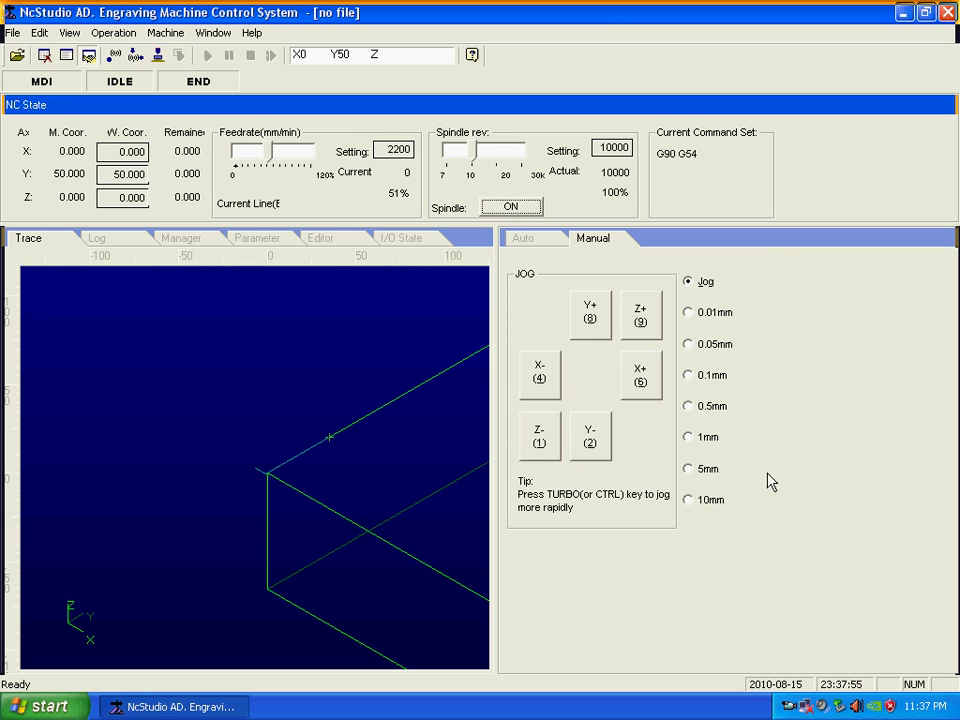
pyautogui.click(639, 392)
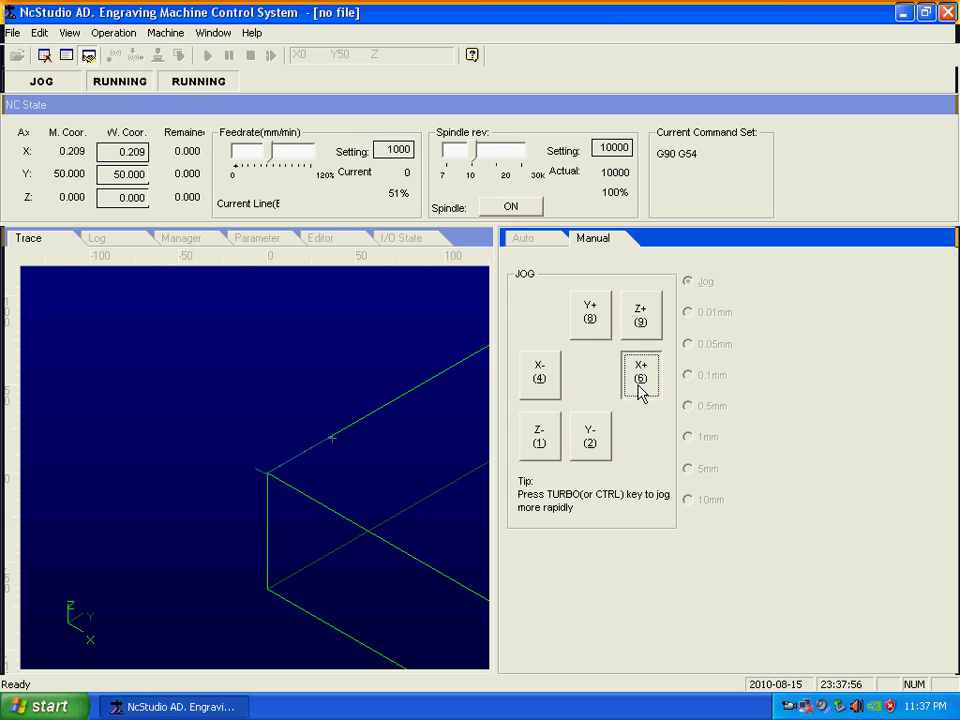
pyautogui.click(536, 385)
pyautogui.click(583, 335)
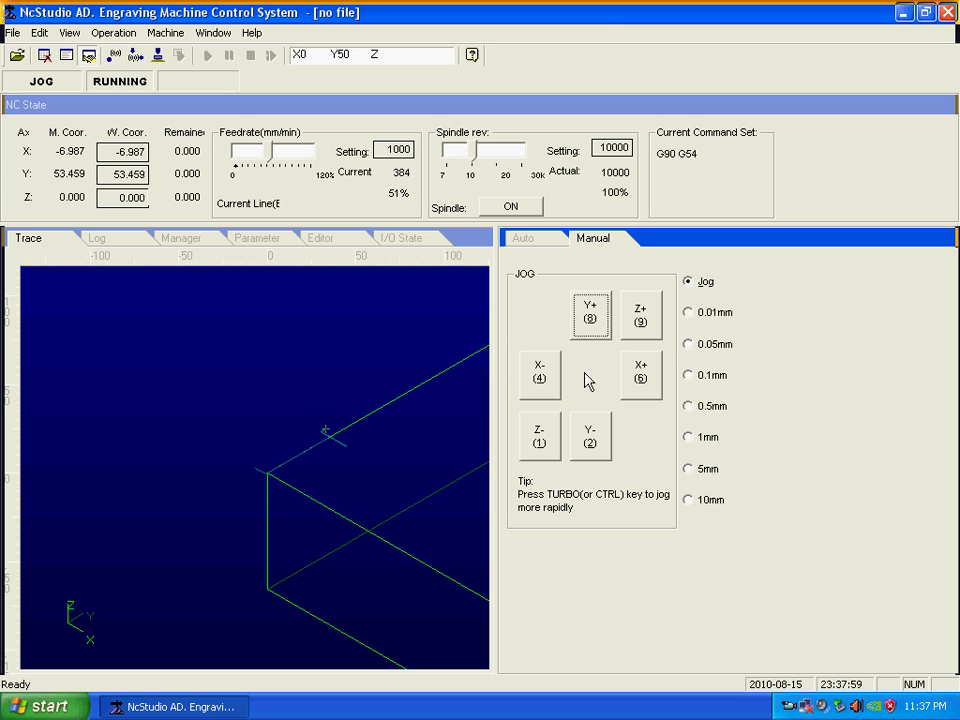
pyautogui.click(591, 445)
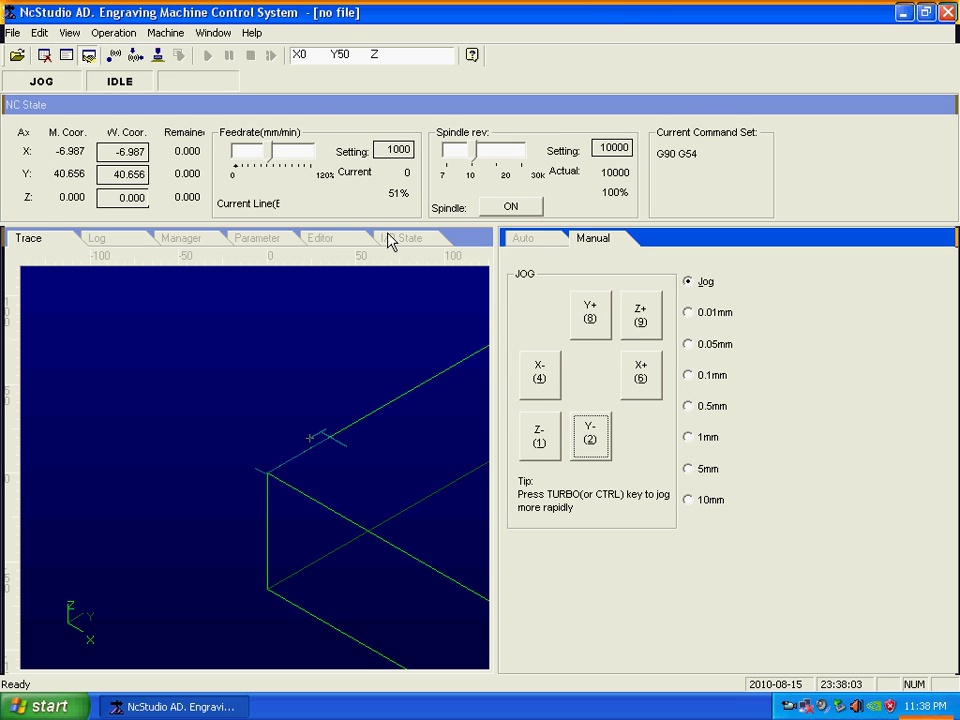
# Step: Zero the X, Y and Z work coordinates at the new position
pyautogui.doubleClick(132, 153)
pyautogui.doubleClick(138, 175)
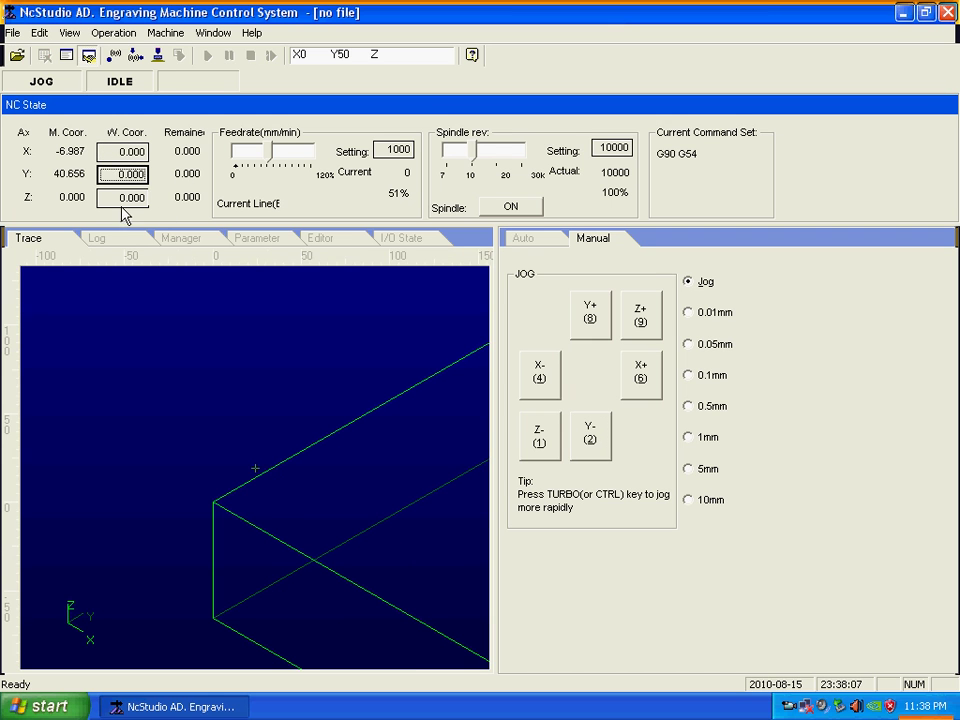
pyautogui.doubleClick(126, 198)
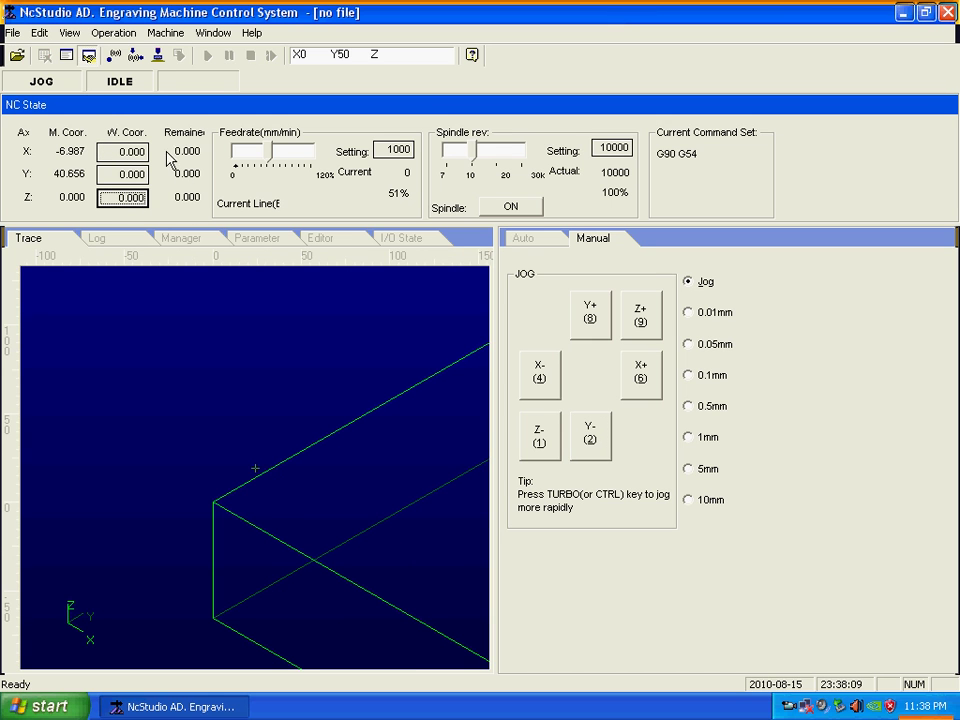